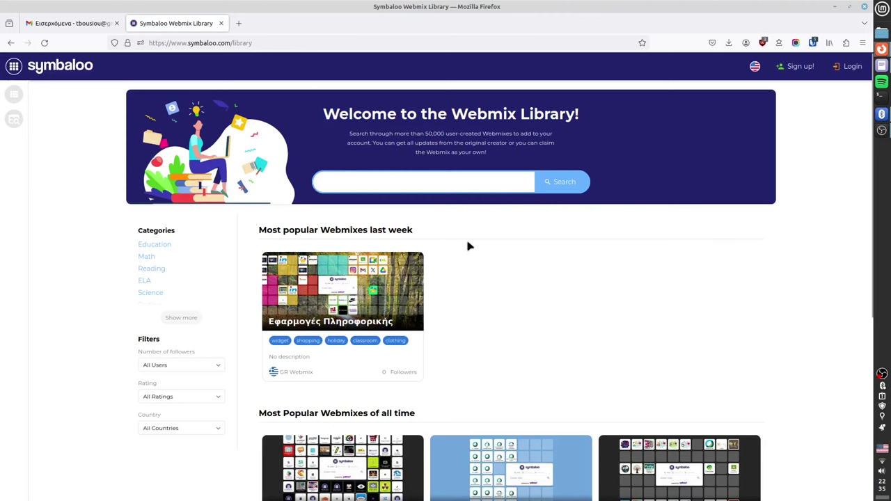
Browse the popular webmixes in the library and open the Primary School webmix
scroll(558, 275, "down", 1)
scroll(557, 275, "down", 2)
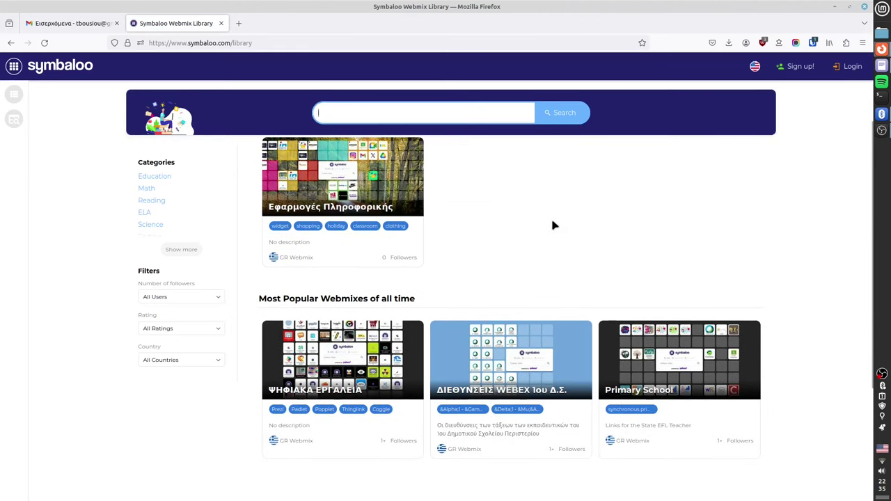
scroll(578, 271, "down", 4)
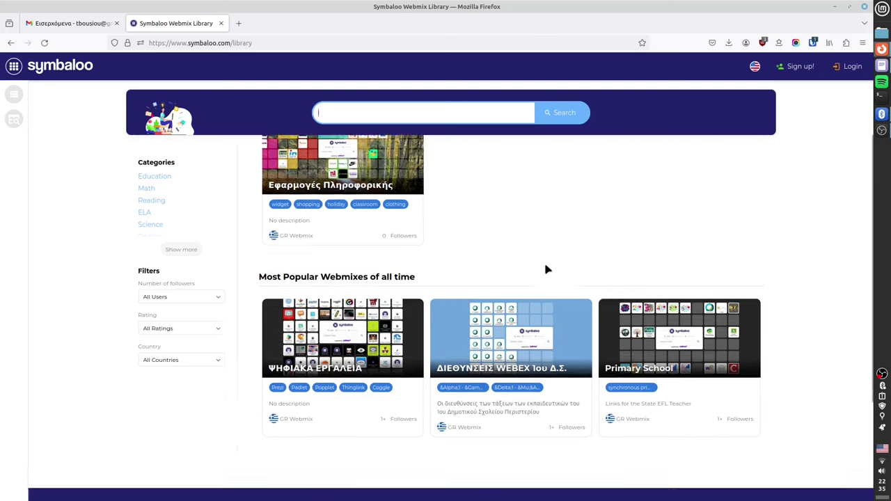
left_click(639, 189)
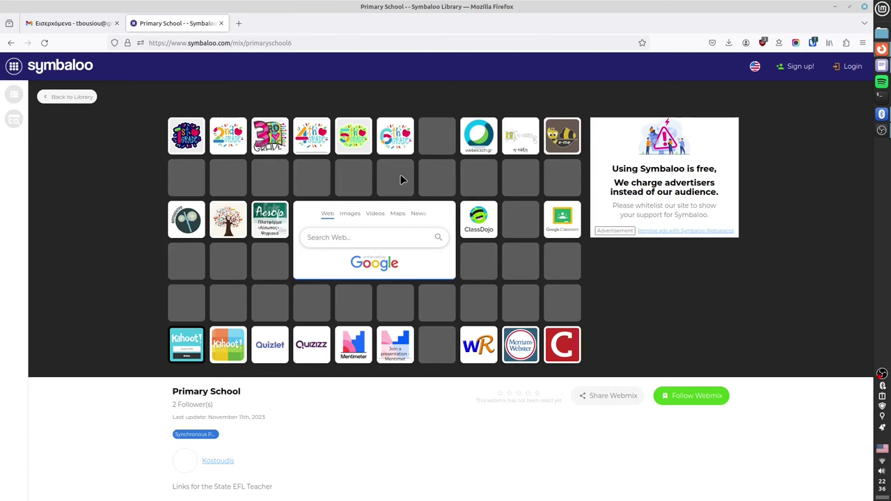
Return to the Symbaloo home page and log in to the account
left_click(14, 69)
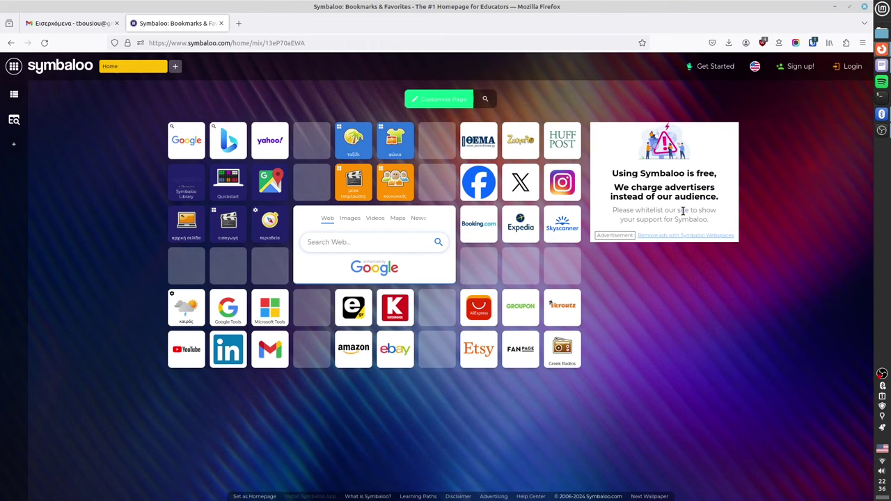
left_click(847, 70)
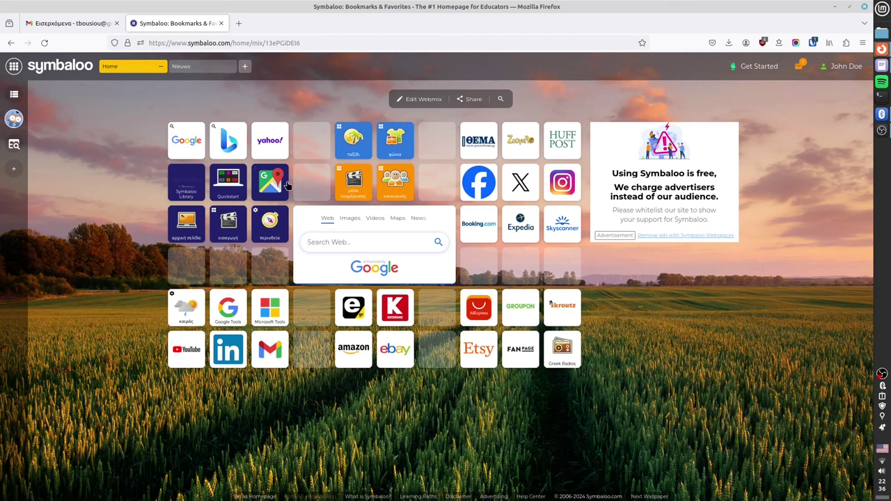
Add an empty webmix named "Εφαρμογές κουίζ"
left_click(161, 67)
left_click(245, 67)
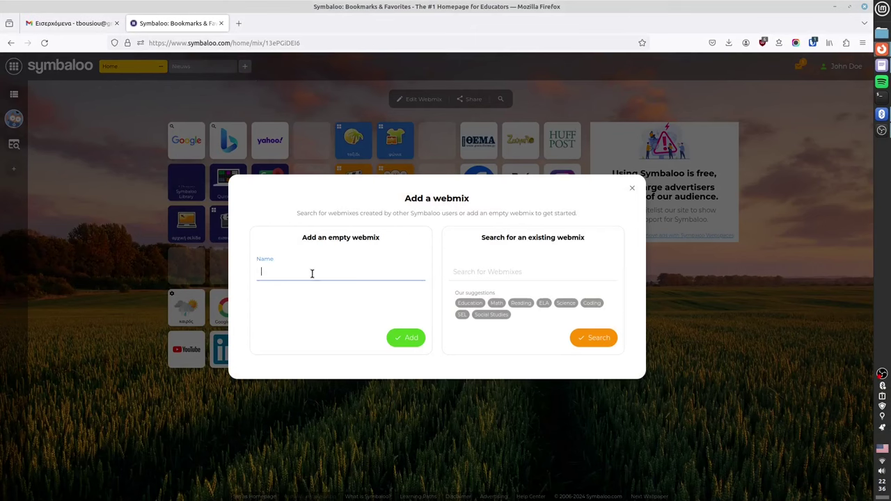
left_click(294, 276)
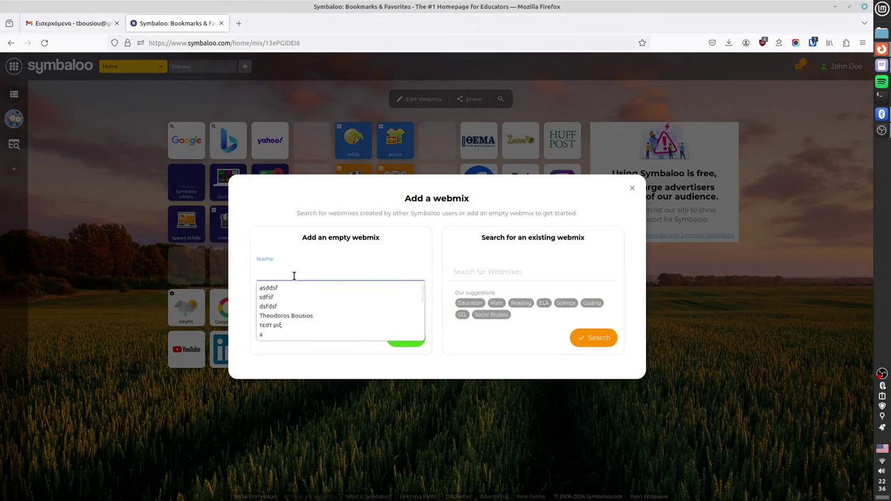
type("d")
key("Escape")
key("BackSpace")
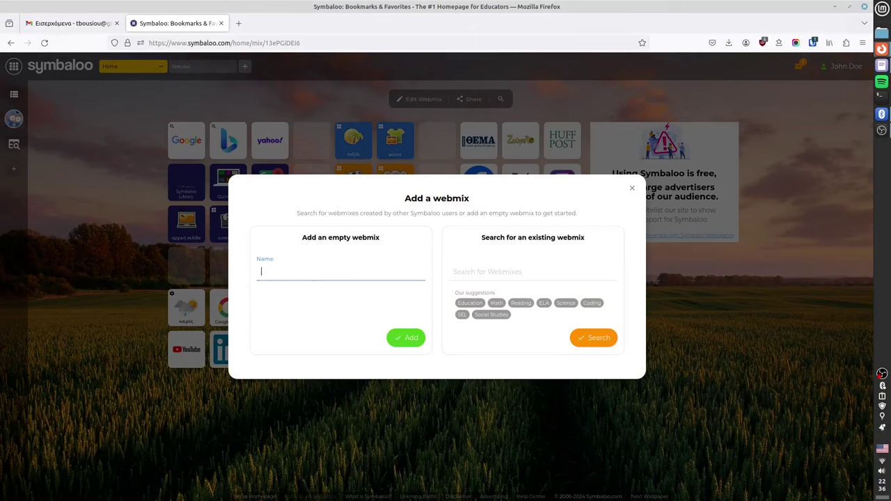
type("Efarm")
key("alt+shift")
key("BackSpace")
key("BackSpace")
type("φαρμογές κουίζ")
left_click(404, 339)
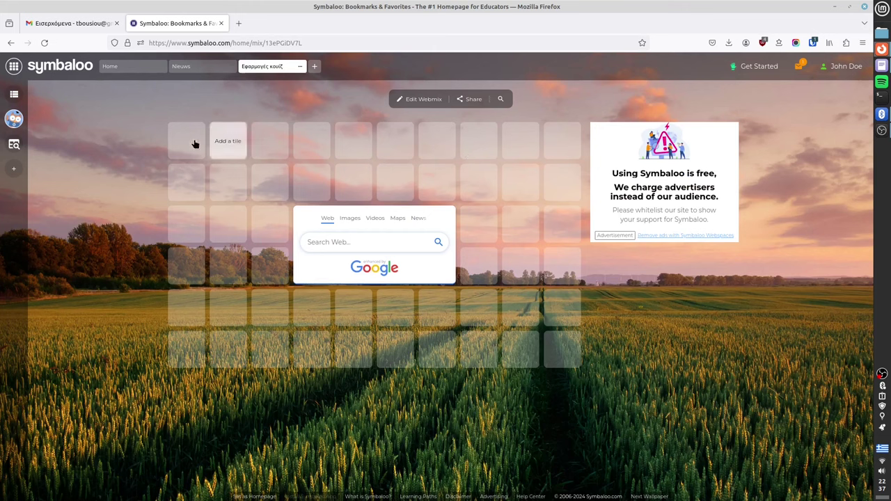
Search the tile collection for "kahoot" and add the Kahoot! tile to the first cell of the top row
left_click(193, 147)
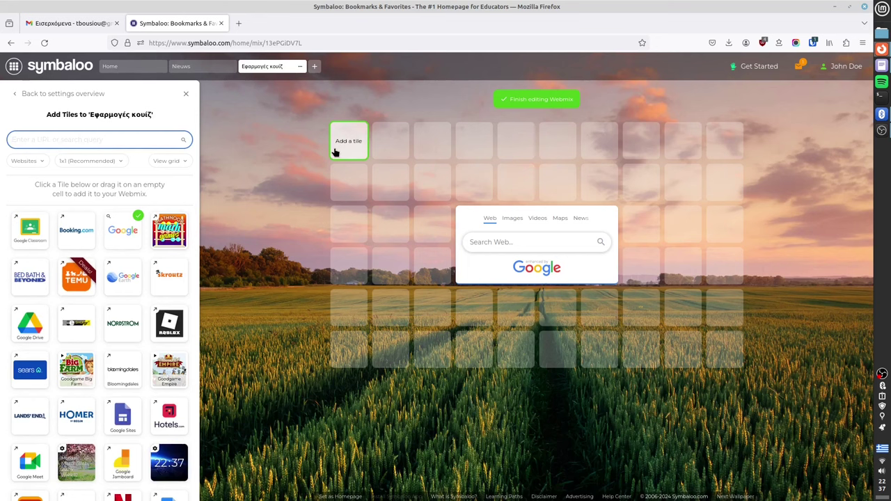
left_click(38, 142)
left_click(38, 142)
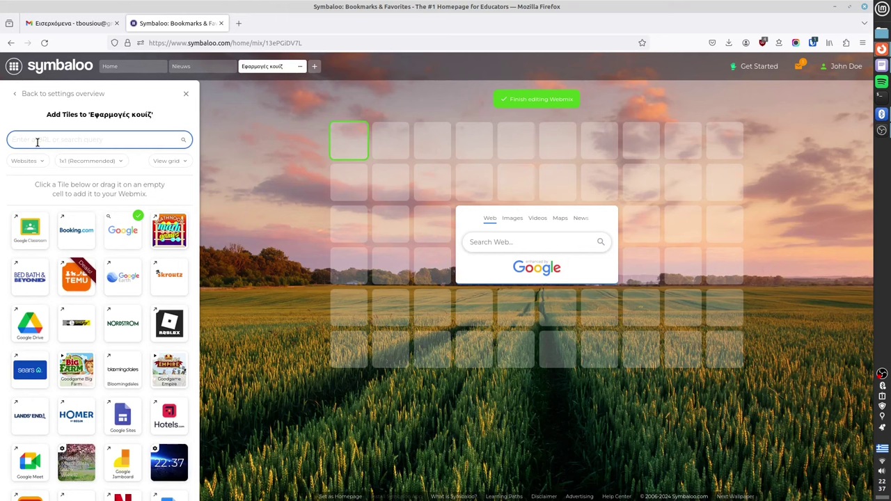
type("καηη")
key("BackSpace")
key("BackSpace")
key("BackSpace")
key("BackSpace")
key("alt+shift")
type("kahho")
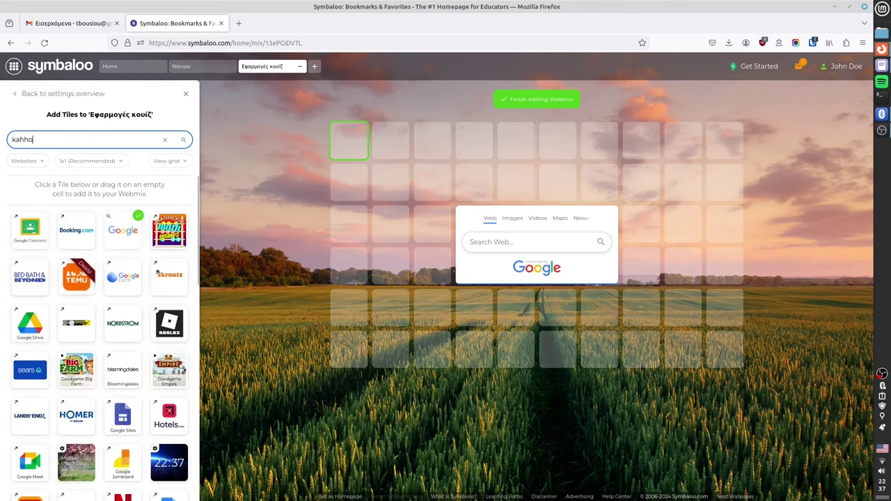
type("tot")
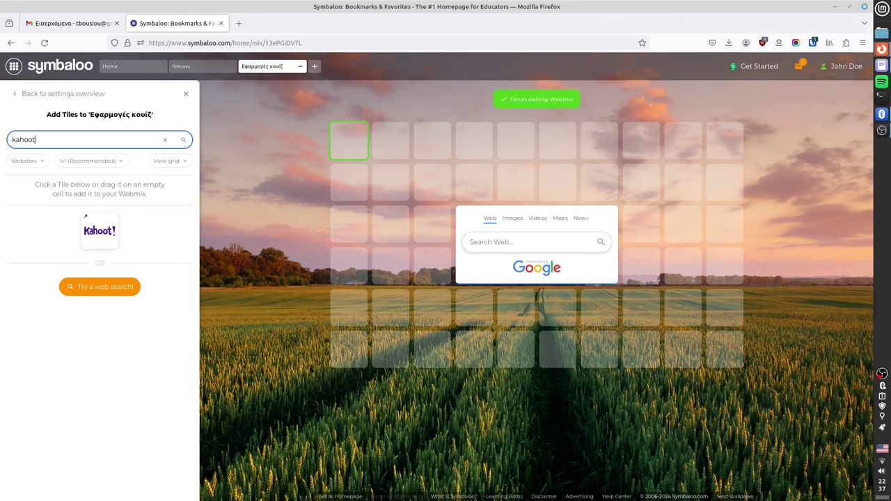
left_click(103, 236)
left_click(289, 226)
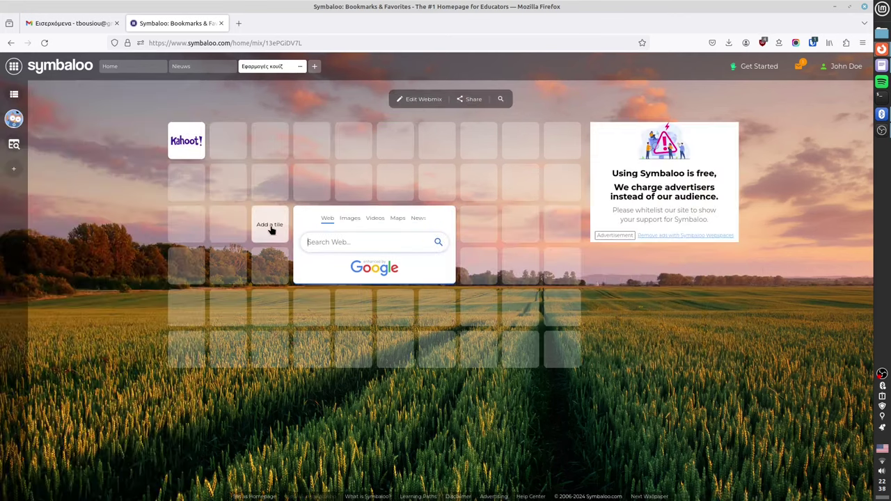
Add a Quizizz tile to the second cell of the top row using a web search for "quizziz"
left_click(230, 142)
left_click(69, 140)
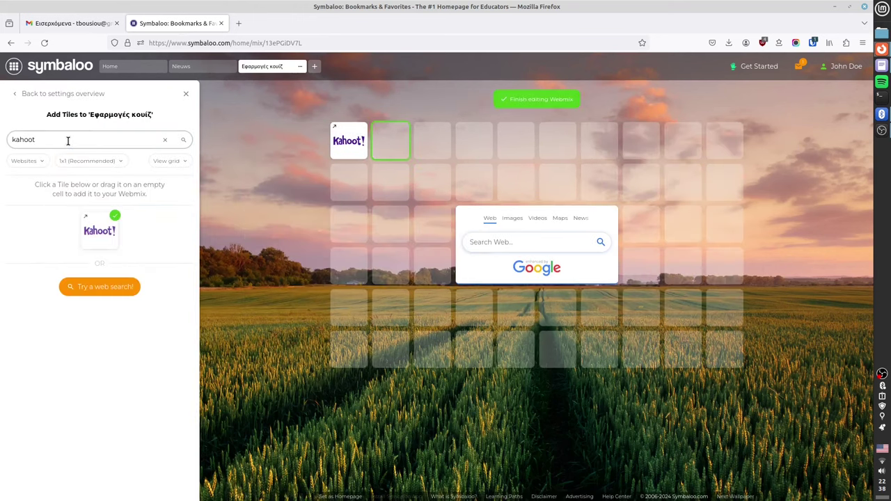
double_click(67, 140)
type("qui")
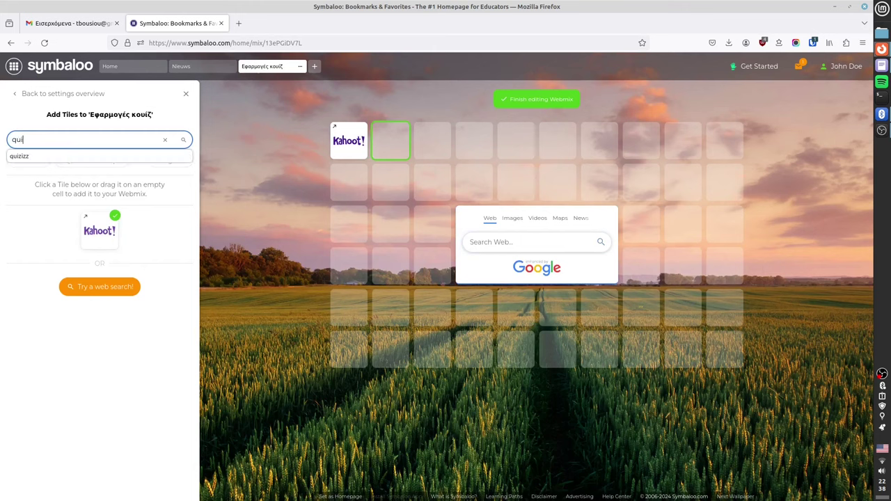
type("zziz")
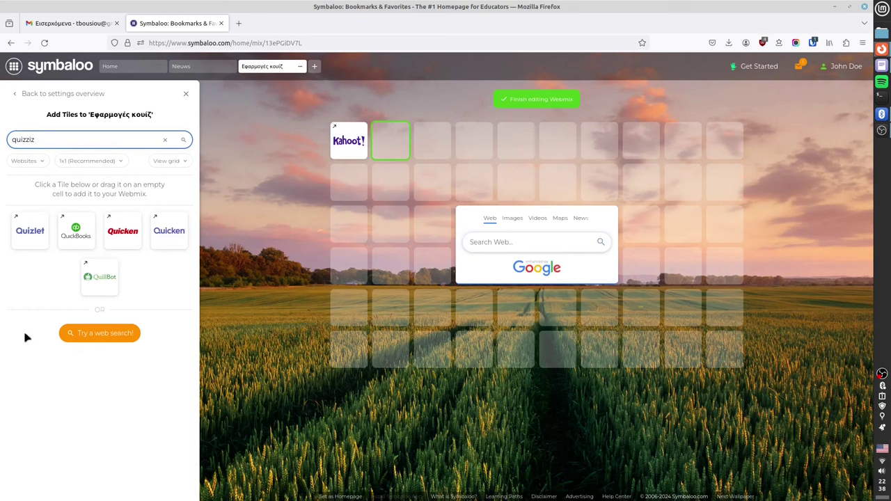
left_click(103, 334)
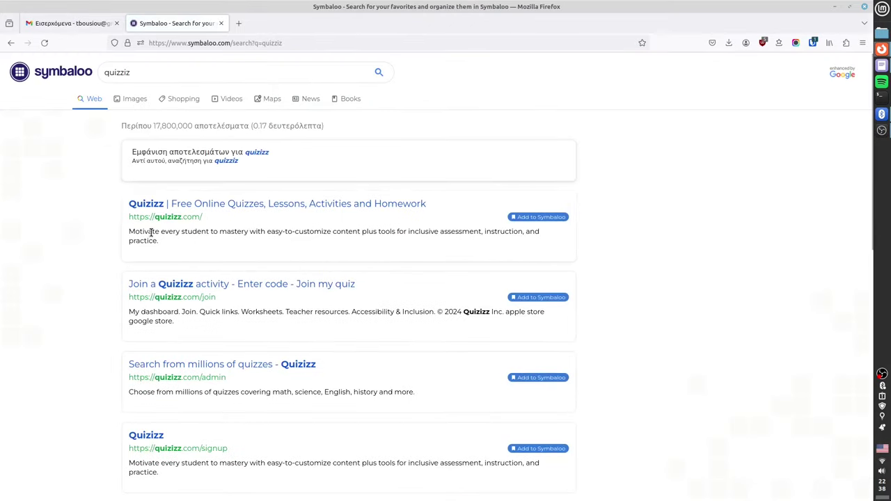
left_click(527, 218)
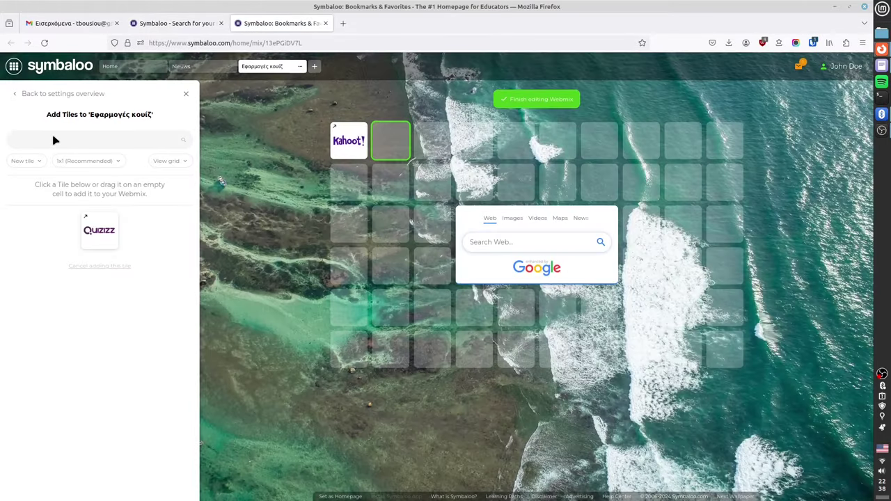
left_click(98, 232)
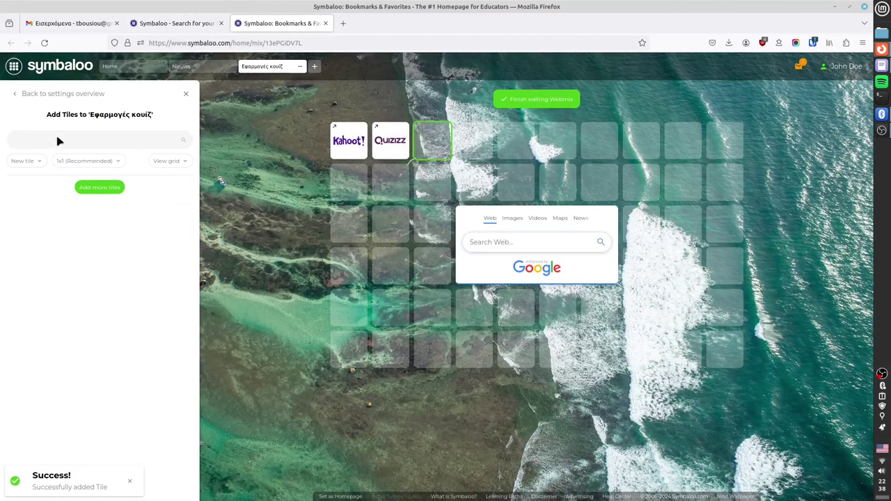
left_click(100, 186)
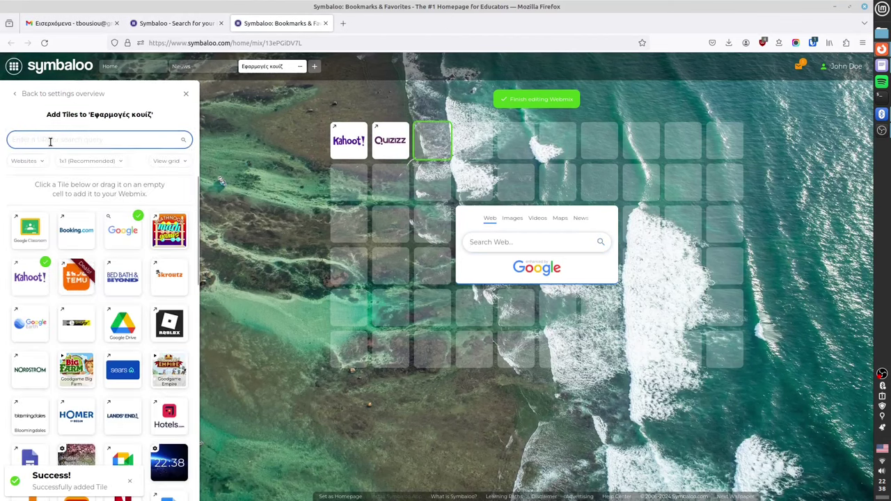
type("https://quizizz.com")
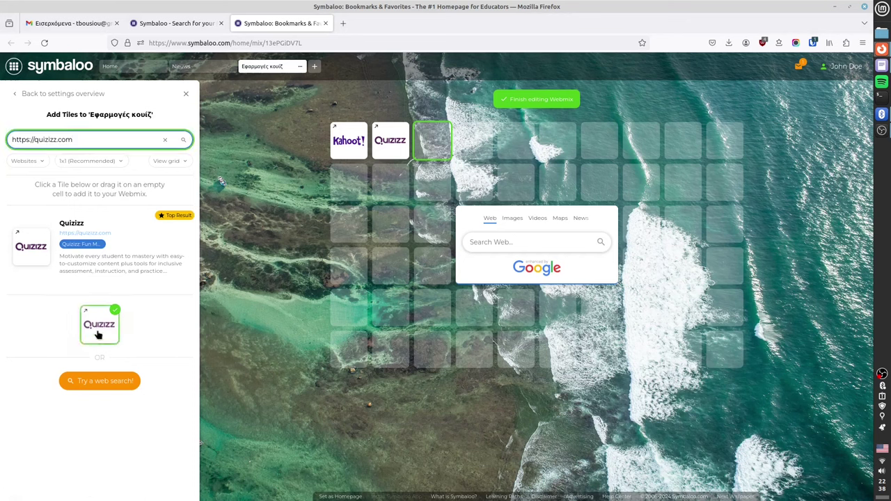
left_click(167, 140)
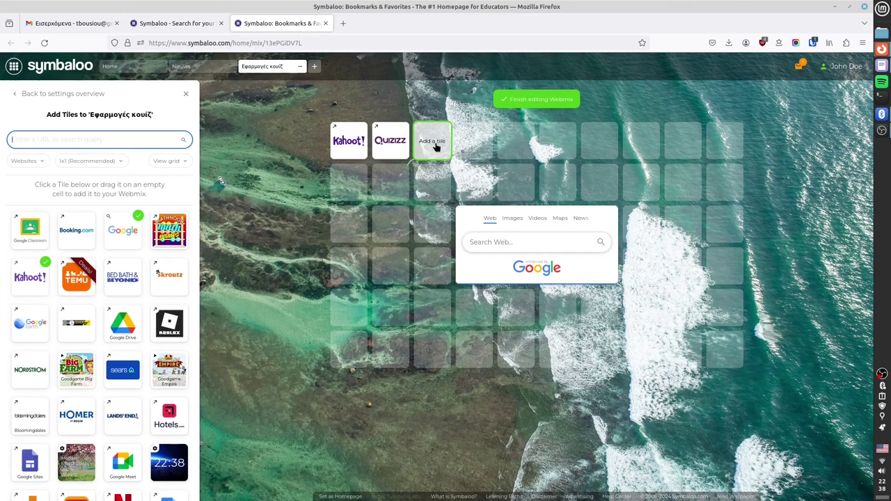
Search for "quizlet" and add the Quizlet tile to the third cell of the top row
left_click(45, 137)
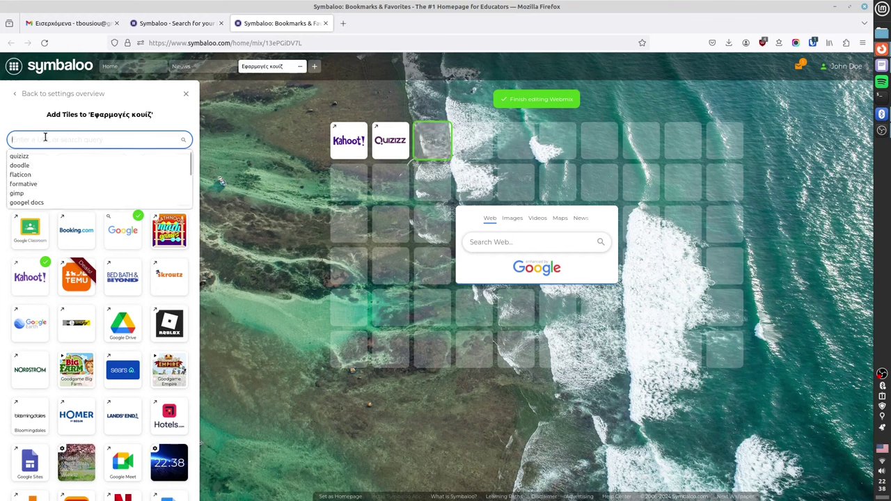
type("qui")
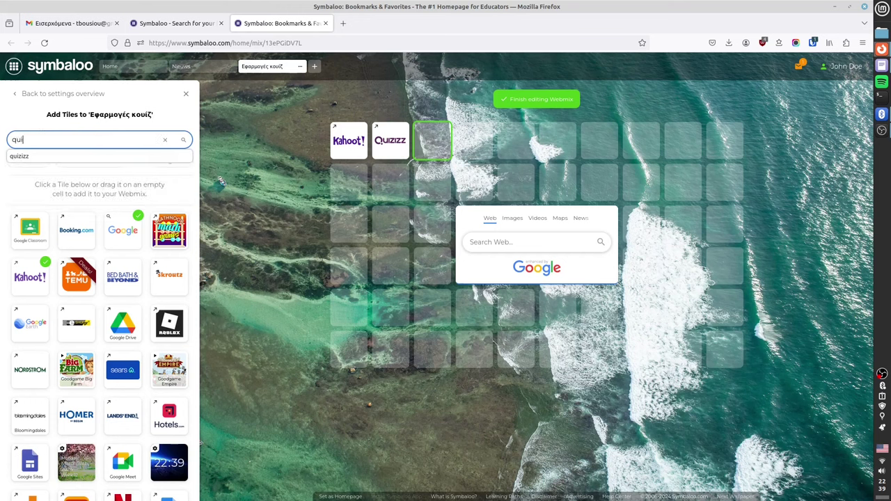
type("zlet")
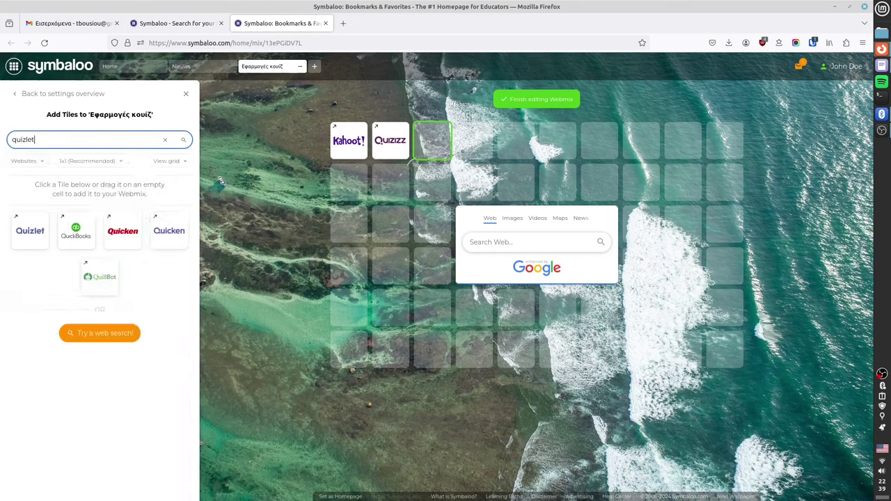
left_click(30, 231)
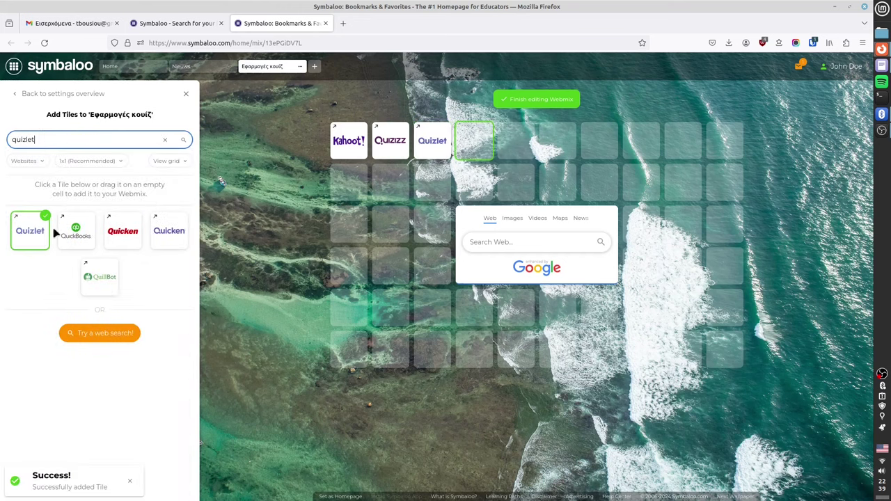
Add the suggested Google Drive tile to the fourth cell of the top row and leave tile adding
left_click(165, 139)
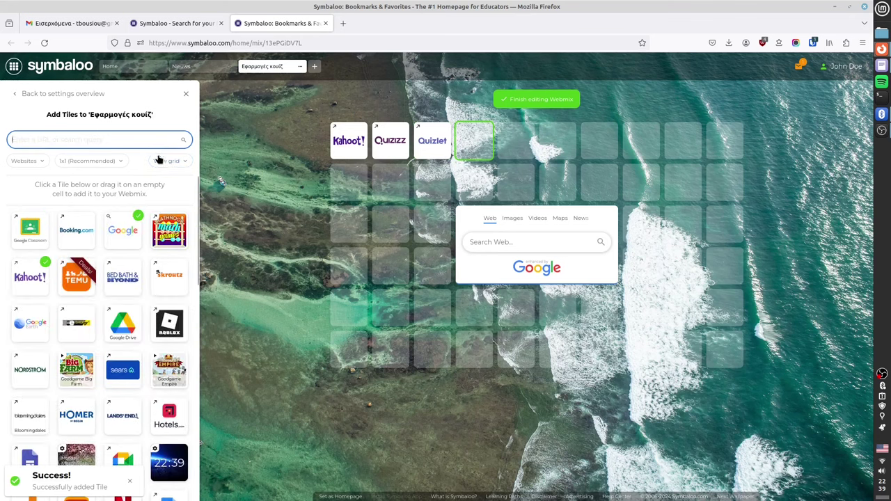
left_click(124, 327)
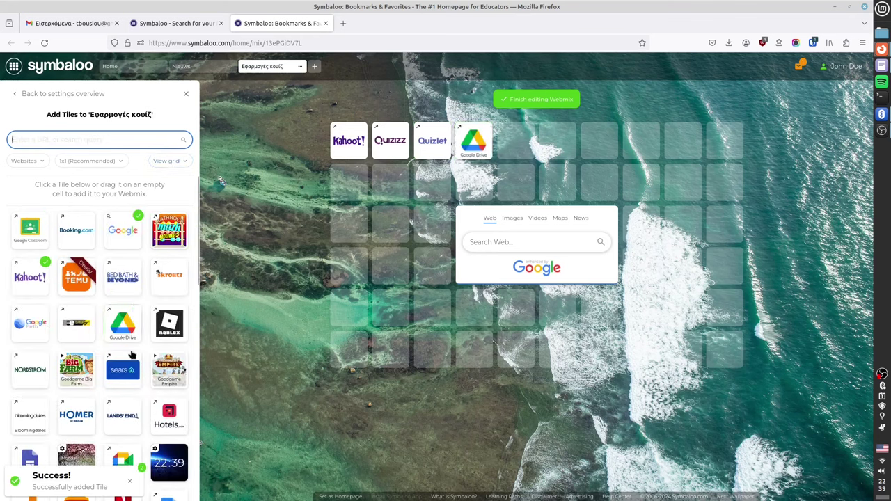
left_click(186, 93)
Rearrange the top row: move Google Drive to the seventh cell, Quizizz to the third and Quizlet to the fourth
left_click_drag(308, 145, 436, 146)
left_click_drag(270, 139, 270, 224)
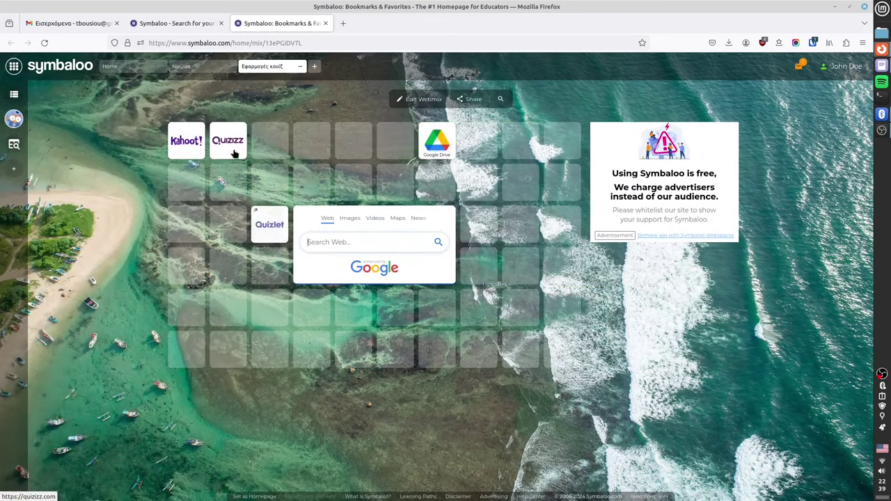
left_click_drag(235, 153, 271, 154)
left_click_drag(271, 225, 317, 150)
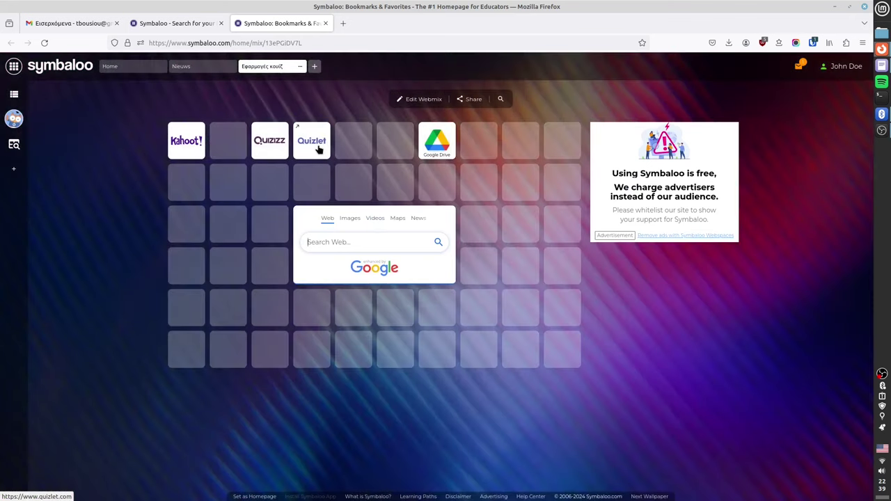
Start editing the webmix and delete the Google search widget from its centre
left_click(350, 218)
left_click(401, 101)
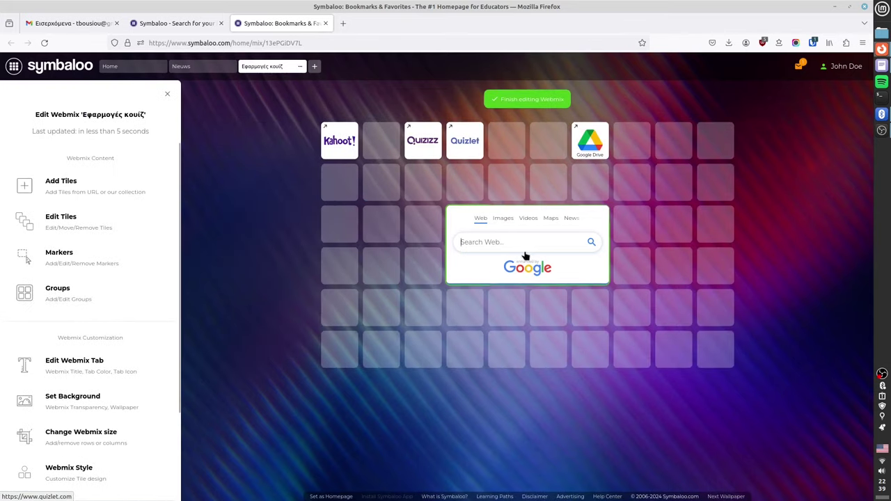
right_click(531, 220)
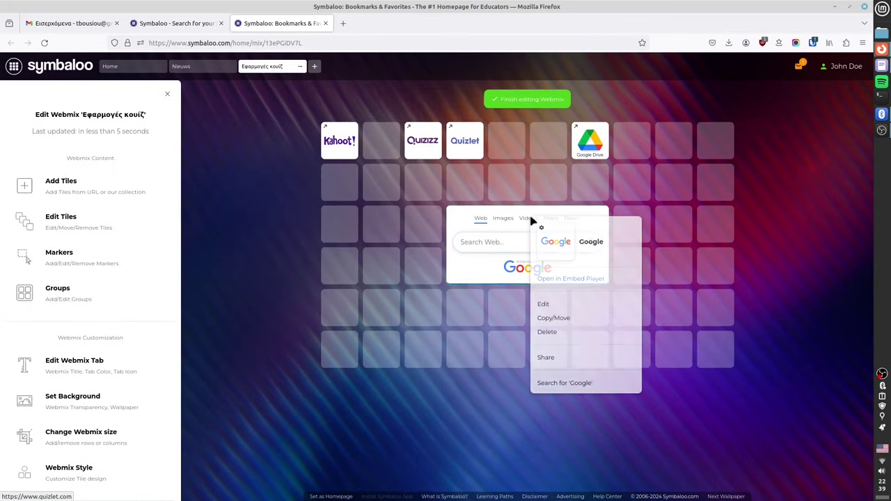
left_click(555, 337)
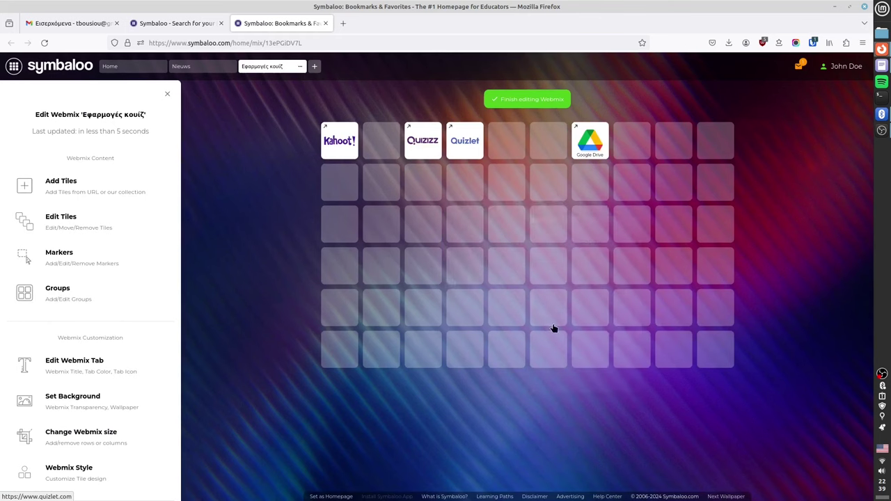
Resize the Google Drive tile to a width of 2 and a height of 2, and close the editing
right_click(587, 140)
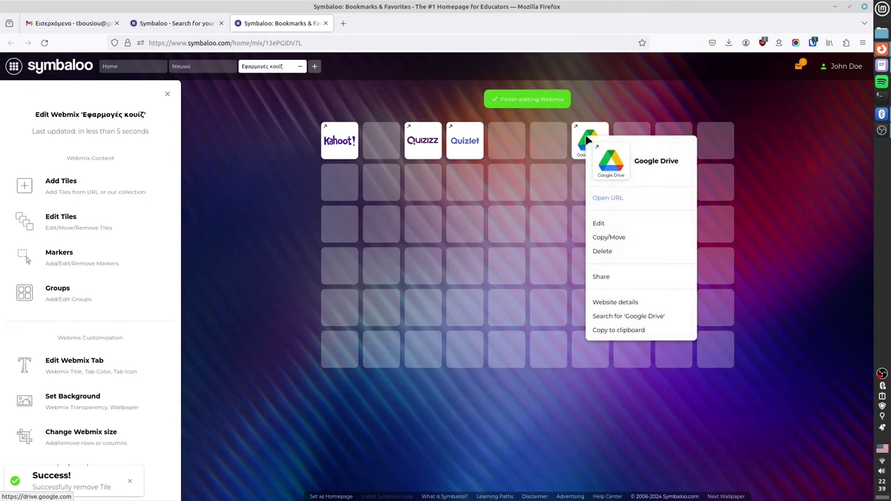
left_click(602, 223)
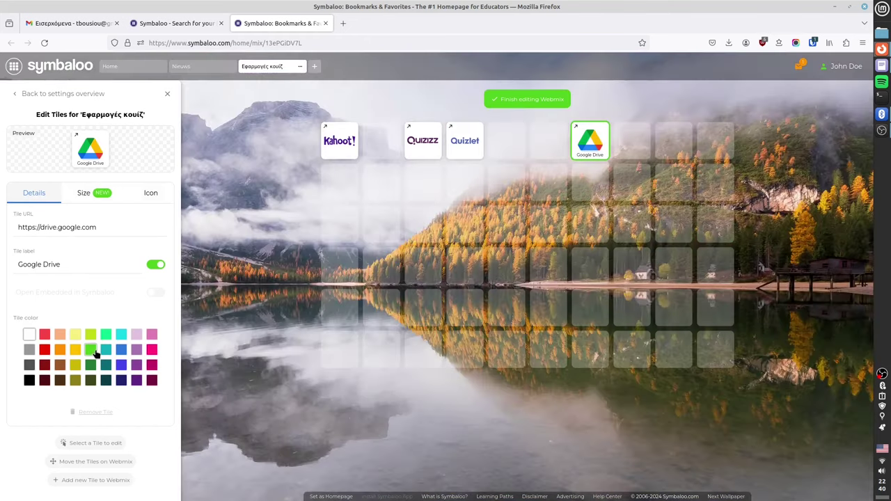
left_click(82, 197)
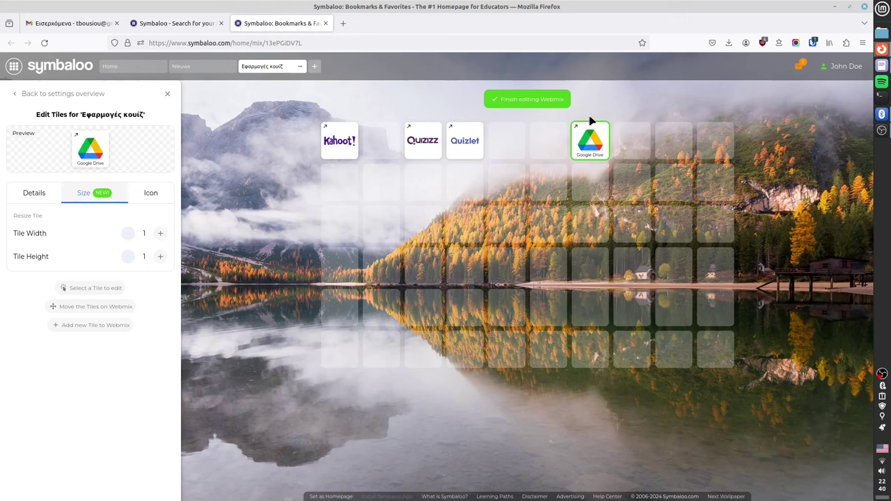
left_click(161, 235)
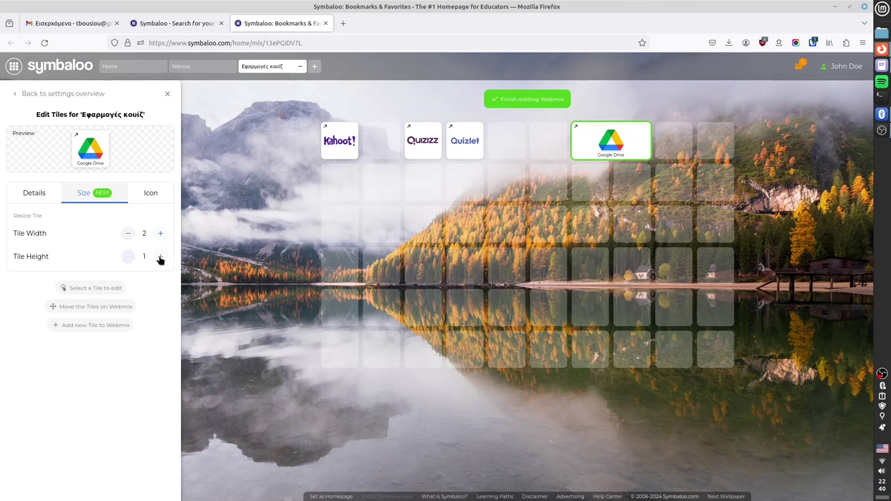
left_click(161, 257)
left_click(167, 93)
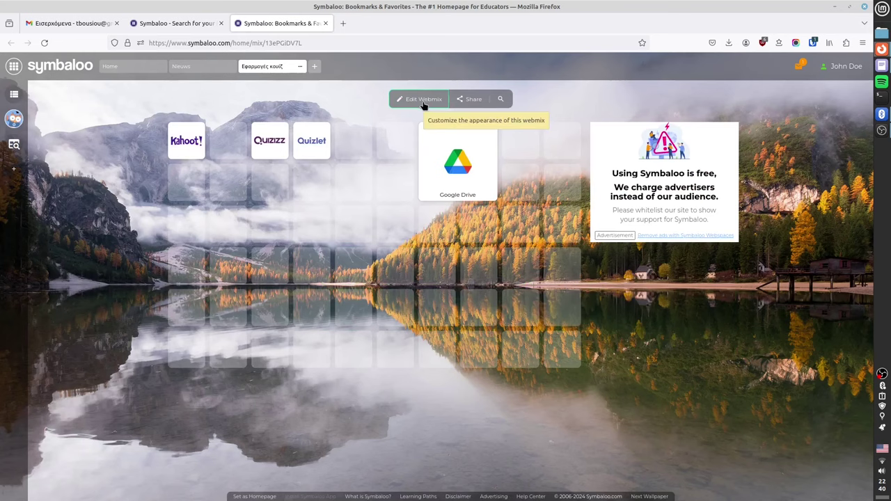
Edit the webmix tab, giving it the lime green colour and the presentation board icon
left_click(422, 99)
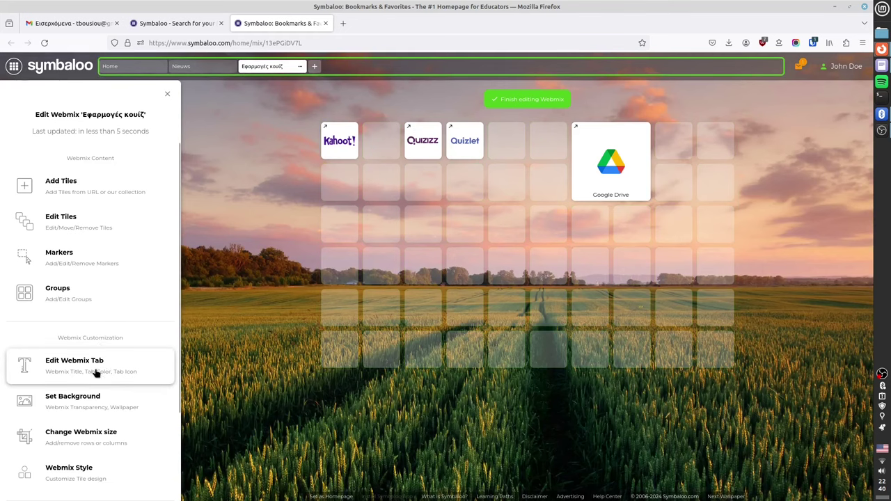
left_click(96, 373)
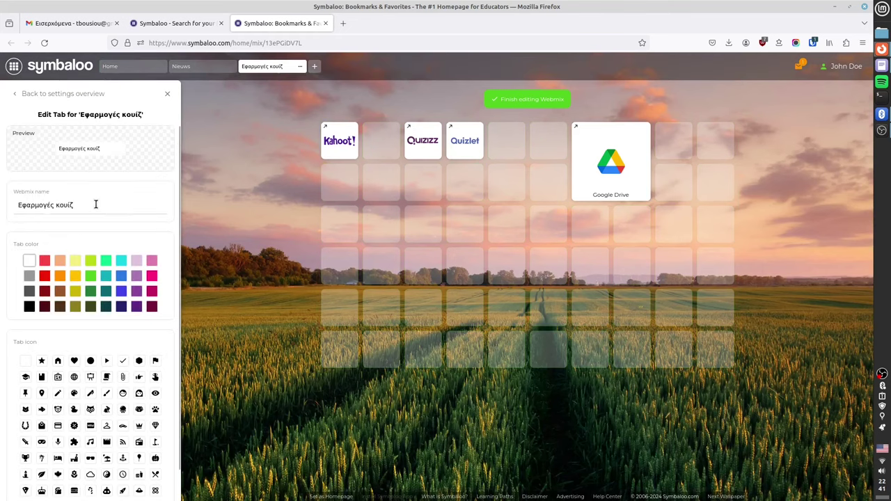
left_click(90, 261)
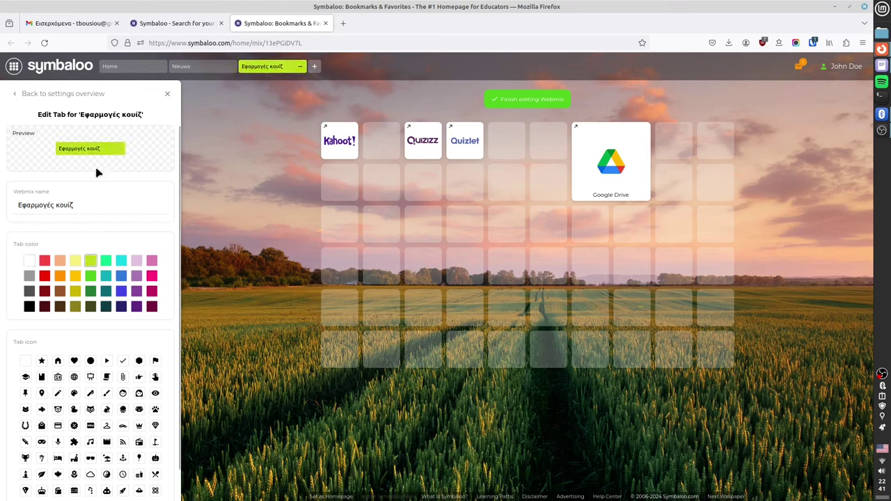
left_click(89, 380)
scroll(107, 388, "down", 1)
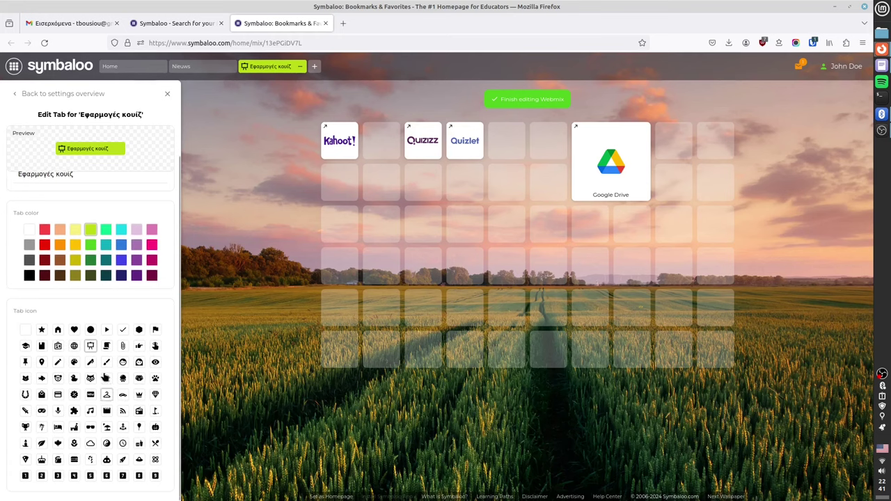
scroll(105, 377, "up", 1)
scroll(106, 379, "down", 1)
left_click(18, 94)
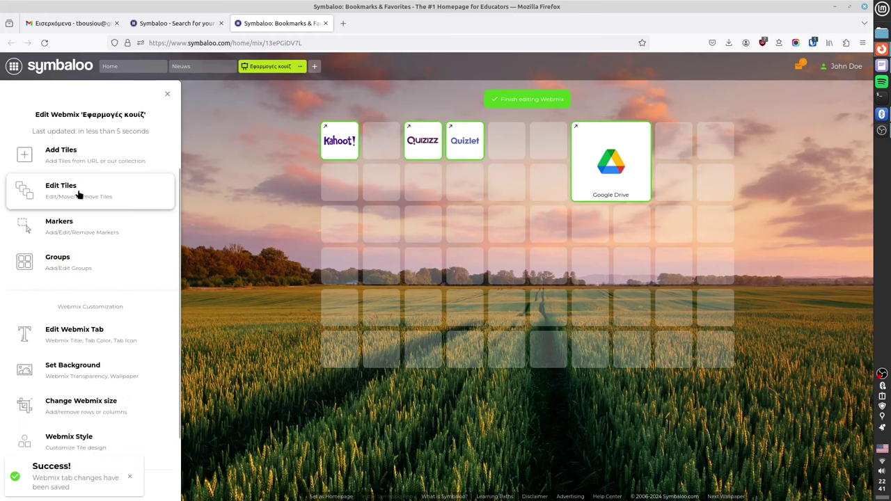
Reduce the webmix size to 8 columns by removing two at the right, and to 5 rows by removing one at the bottom
left_click(92, 414)
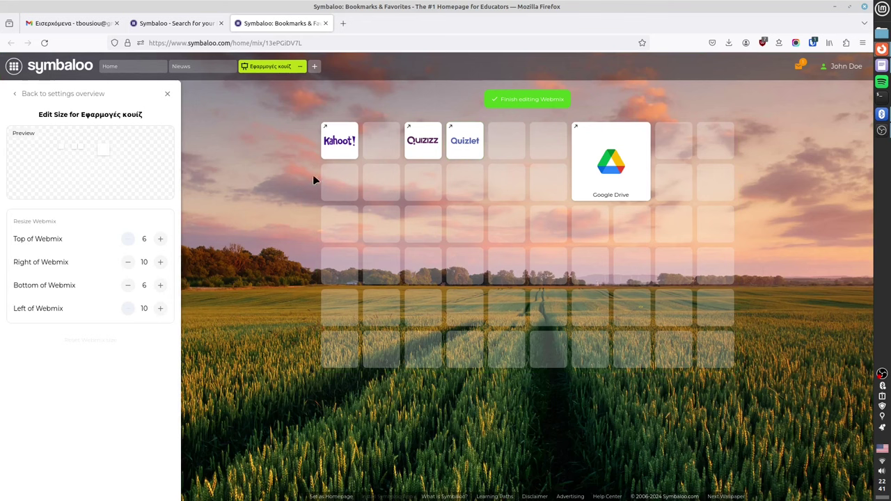
left_click(128, 263)
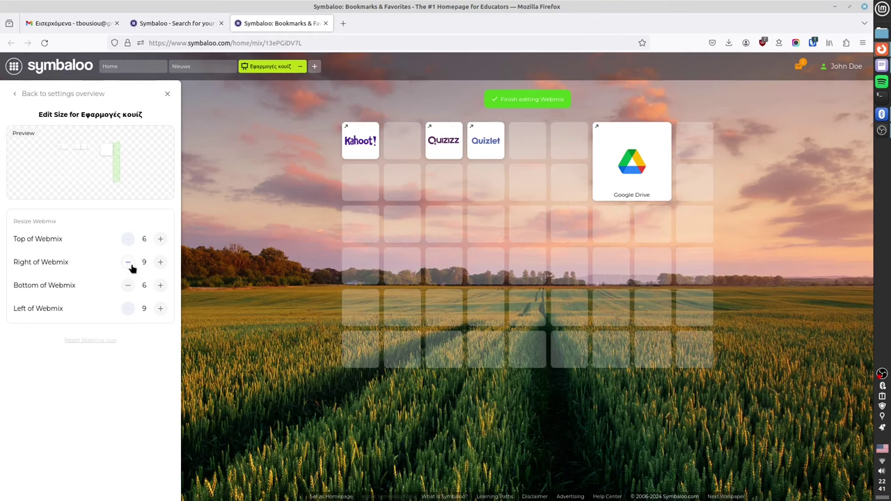
left_click(129, 264)
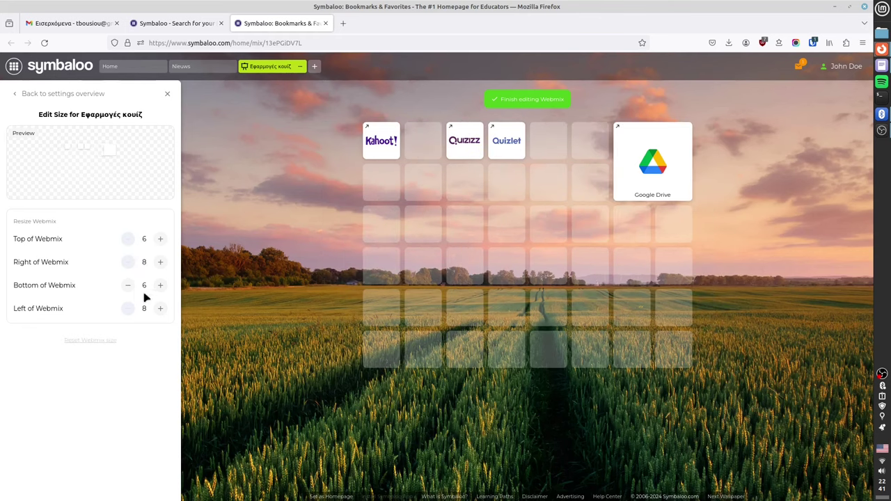
left_click(129, 287)
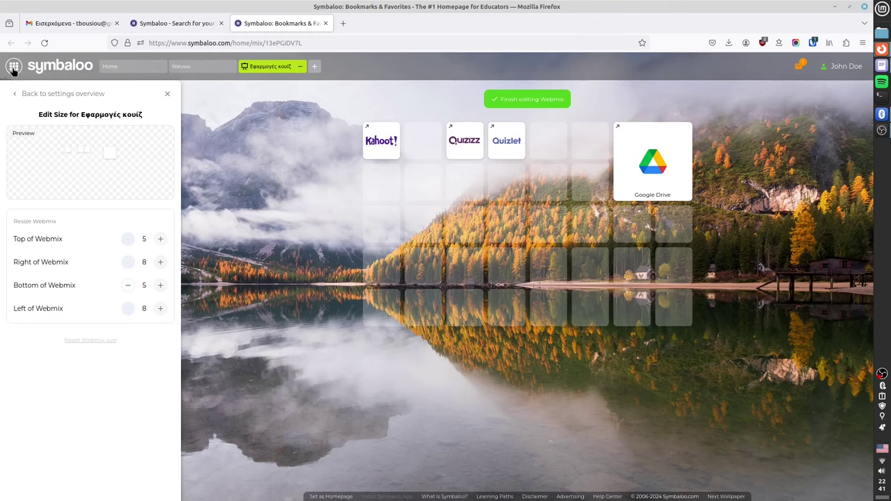
left_click(14, 94)
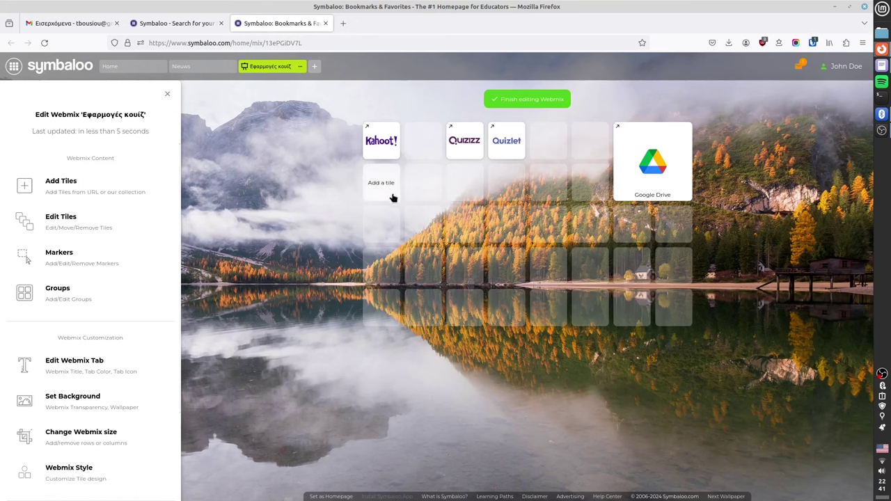
Convert the Kahoot!, Quizizz and Quizlet tiles into a tile group and close the opened group
left_click(51, 296)
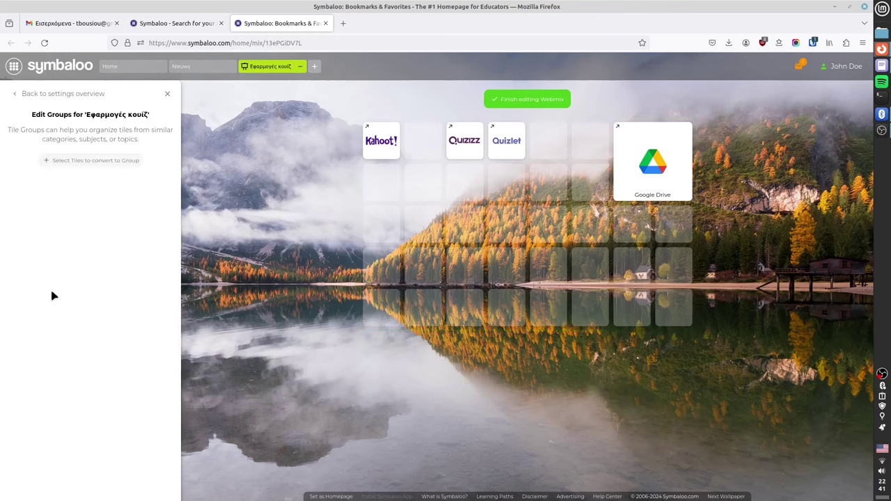
left_click(87, 162)
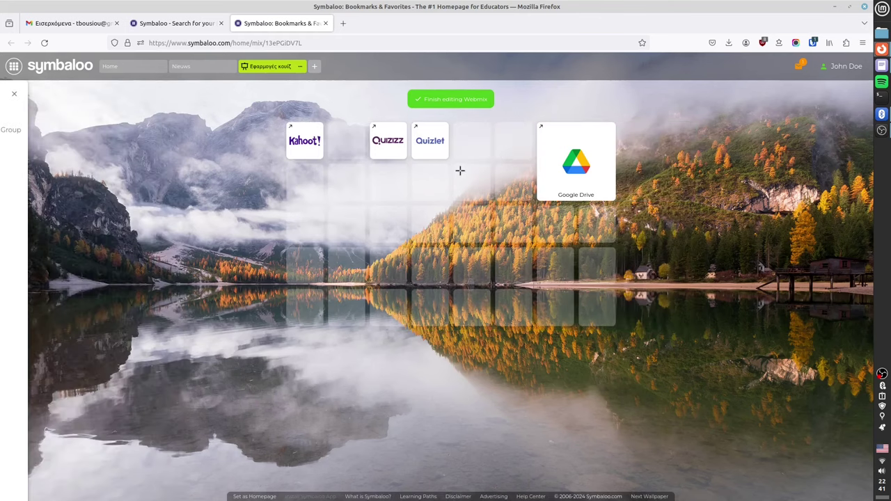
left_click_drag(460, 170, 277, 114)
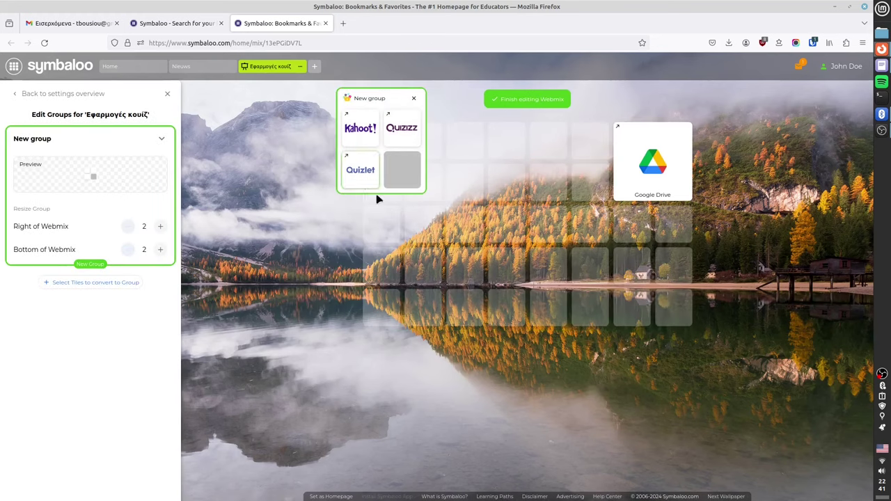
left_click(413, 98)
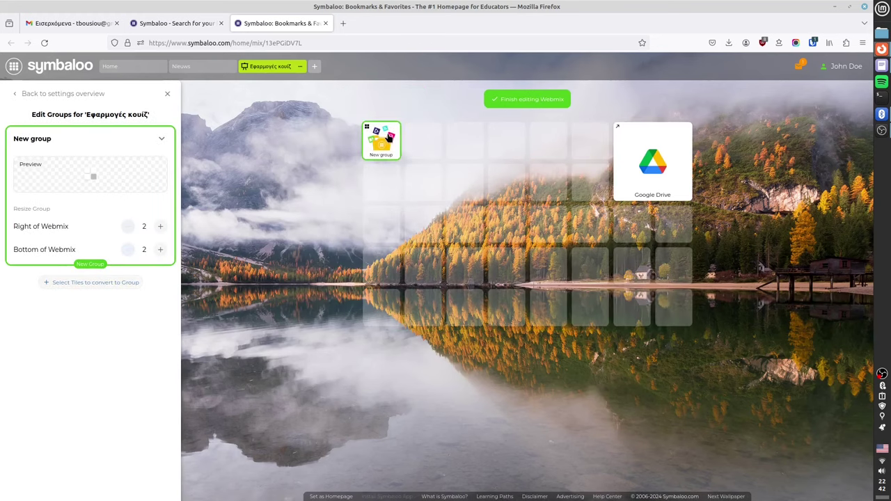
Ungroup the new tile group in the first cell and return to the webmix settings overview
left_click(391, 138)
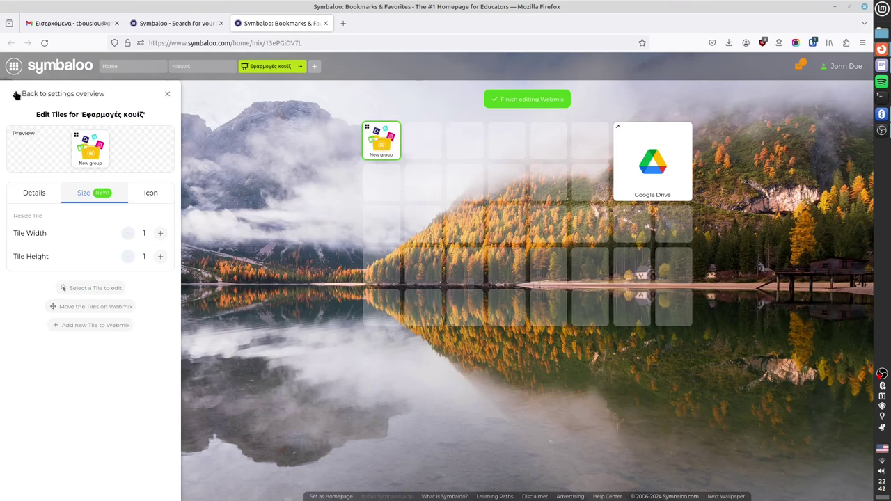
right_click(379, 146)
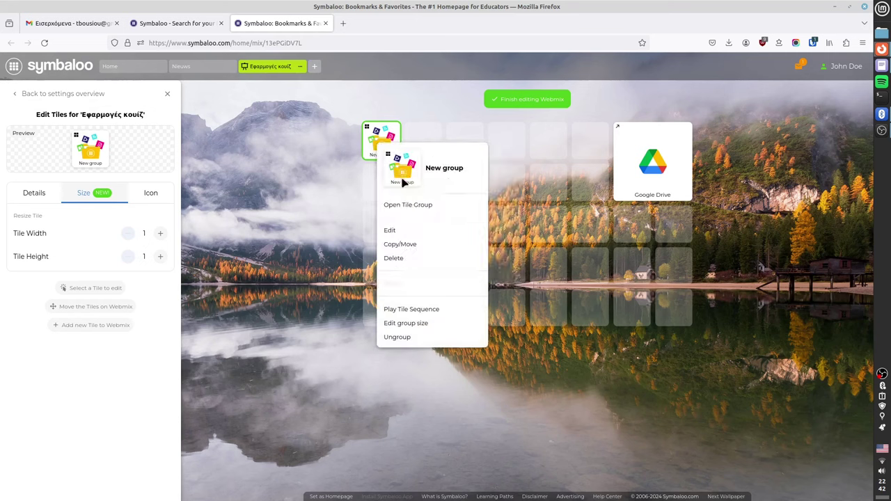
left_click(403, 339)
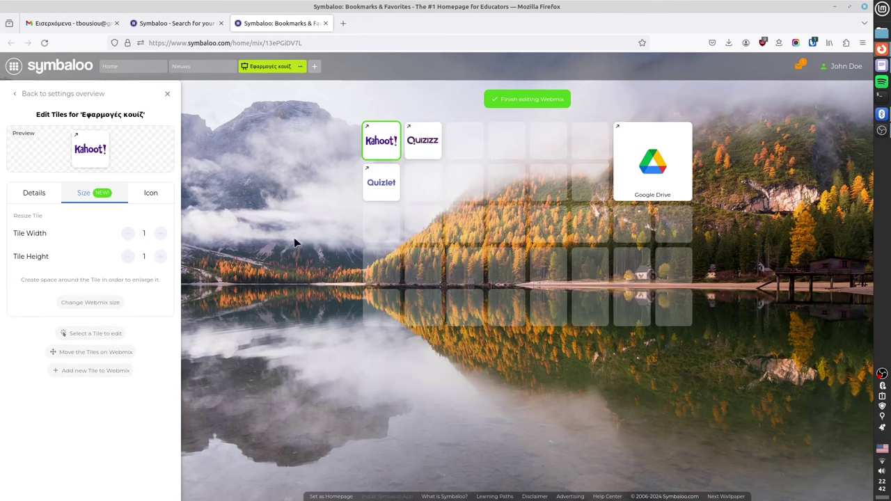
left_click(16, 97)
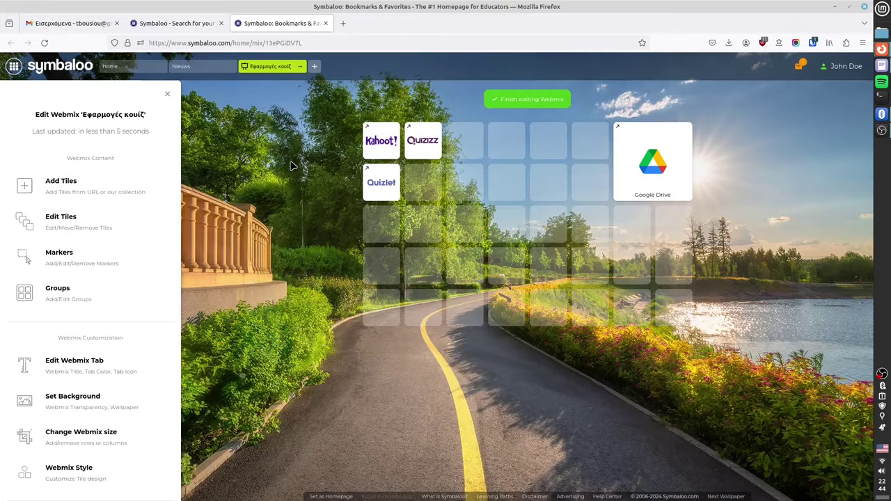
Add a purple marker covering the 3 by 3 cell area around the Kahoot!, Quizizz and Quizlet tiles
left_click(61, 268)
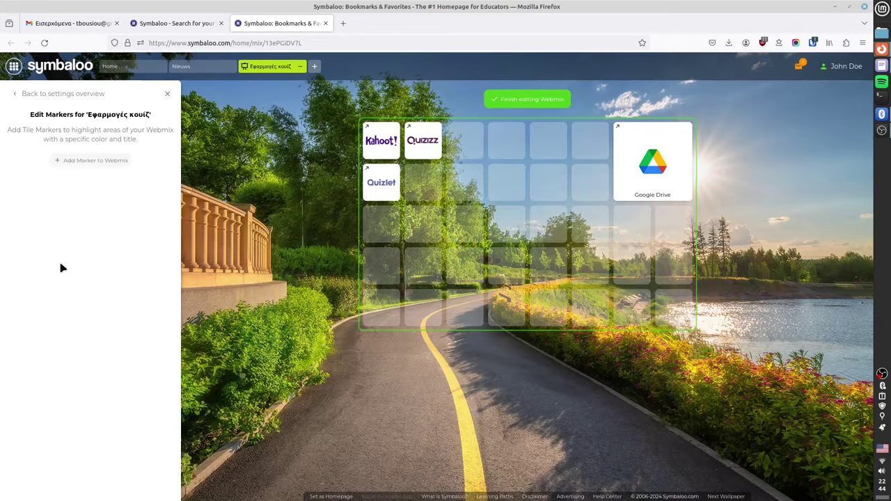
left_click(93, 161)
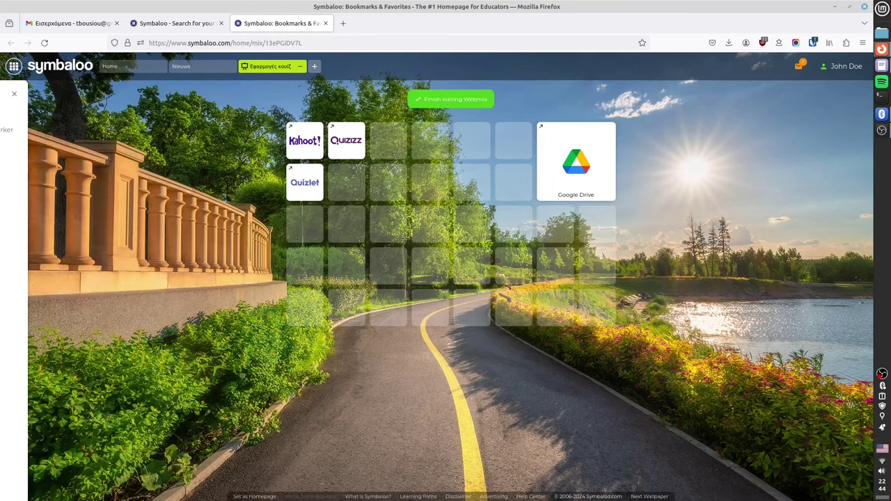
mouse_move(405, 235)
left_mouse_down()
mouse_move(301, 171)
mouse_move(283, 119)
left_mouse_up()
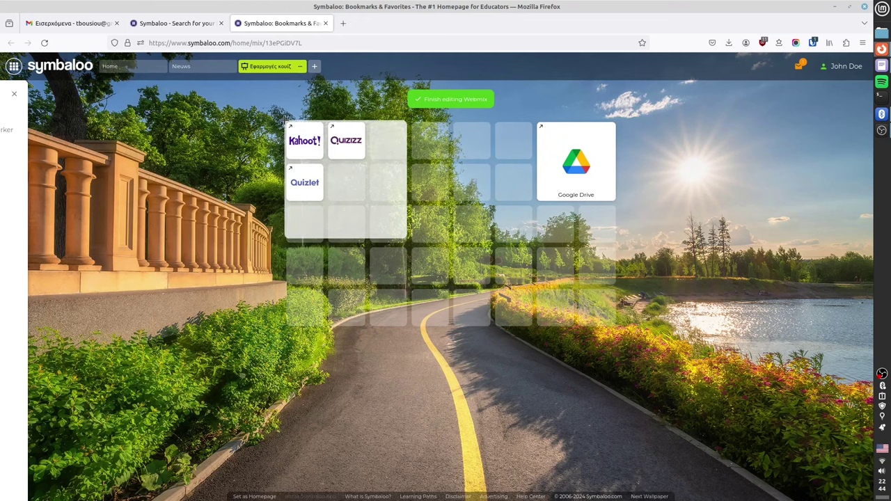
left_click(136, 259)
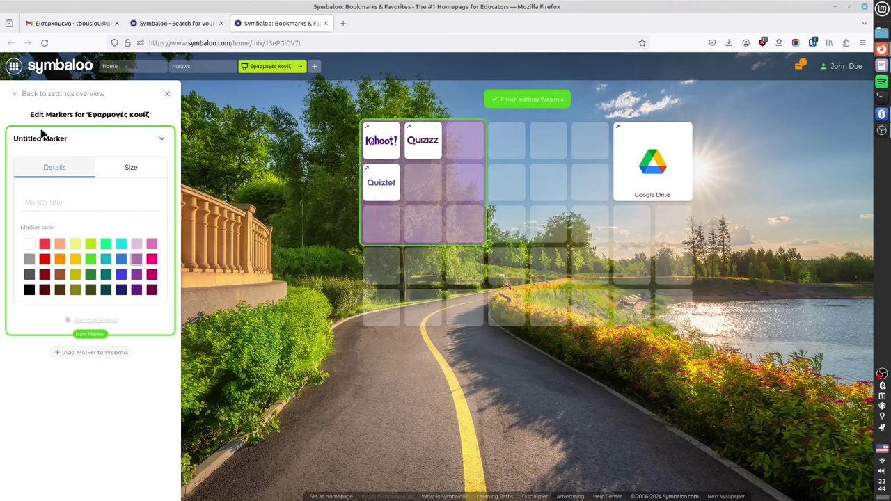
left_click(15, 95)
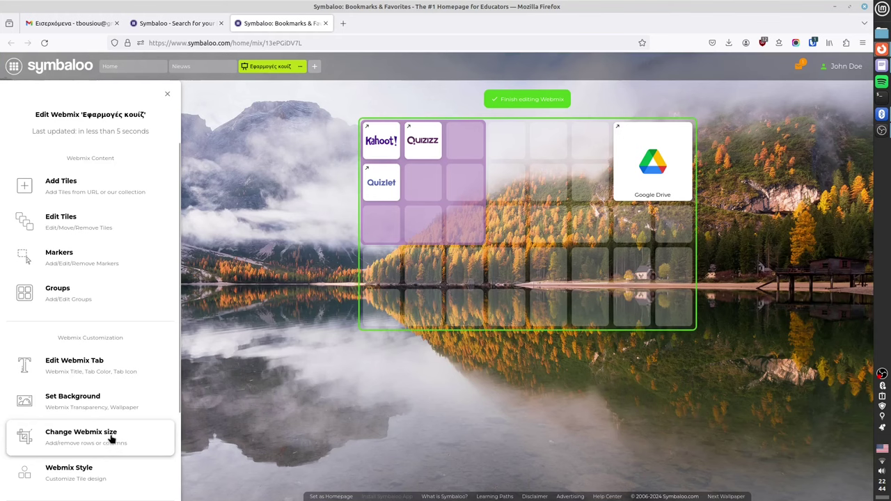
Try the Circles webmix style, then set the style to Rectangles
left_click(83, 479)
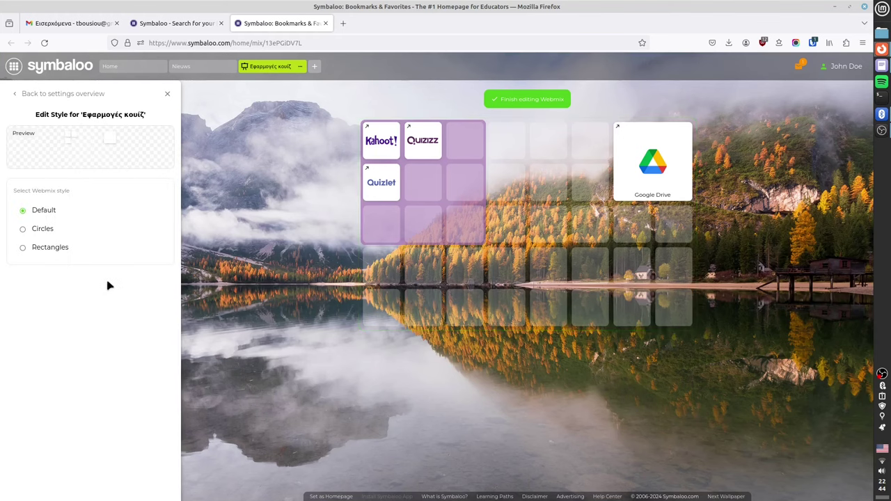
left_click(44, 232)
left_click(56, 249)
left_click(15, 97)
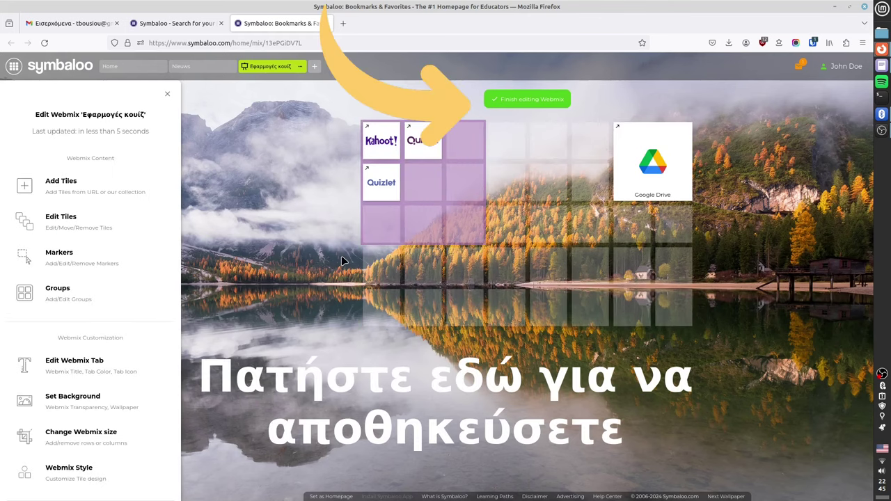
Finish editing the webmix, share it and copy its share link
left_click(516, 99)
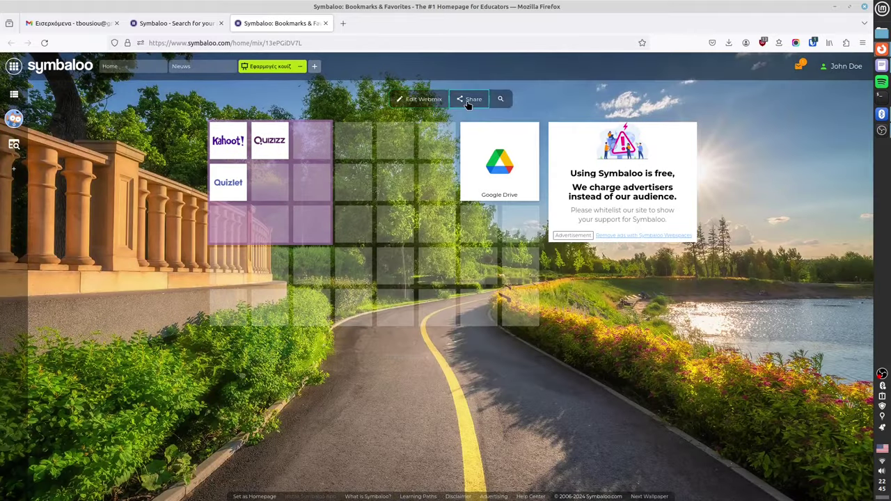
left_click(468, 101)
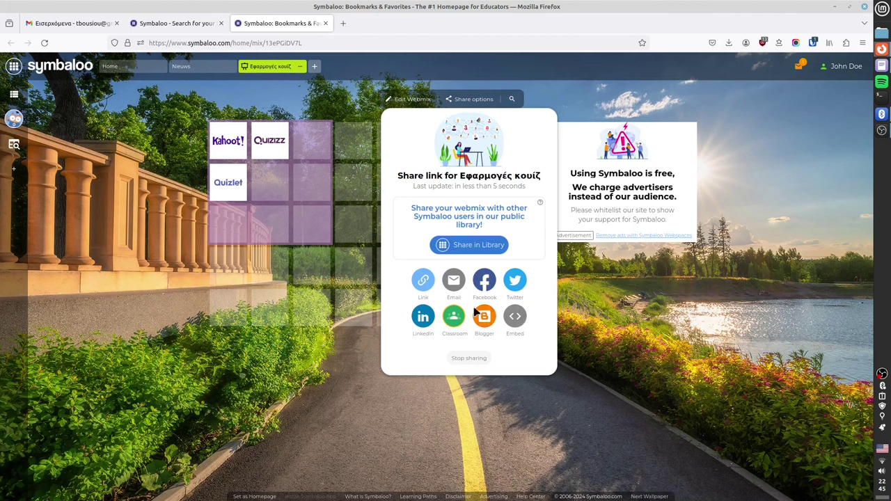
left_click(422, 286)
Open the copied share link in a private browser window and look over the shared webmix page
key("ctrl+shift+p")
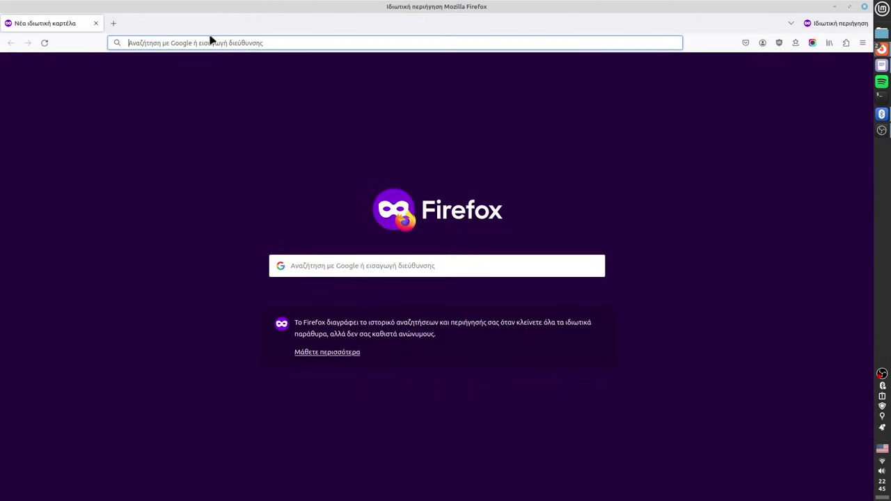
right_click(209, 36)
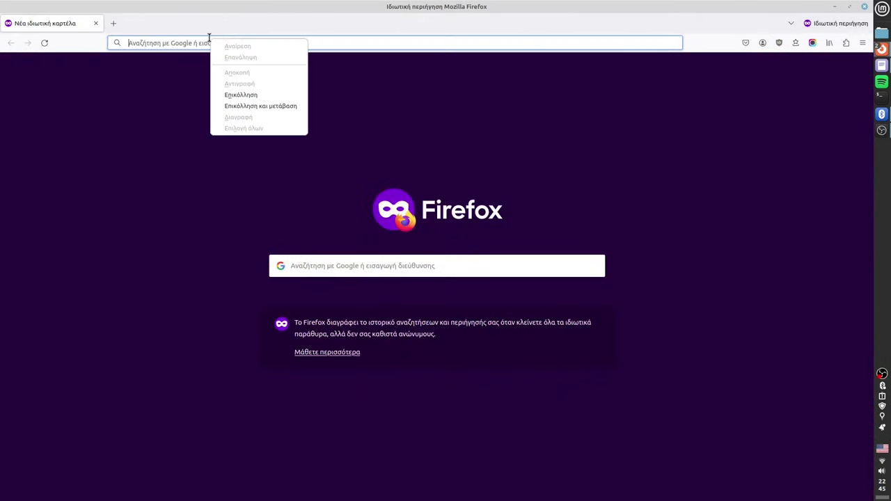
left_click(258, 105)
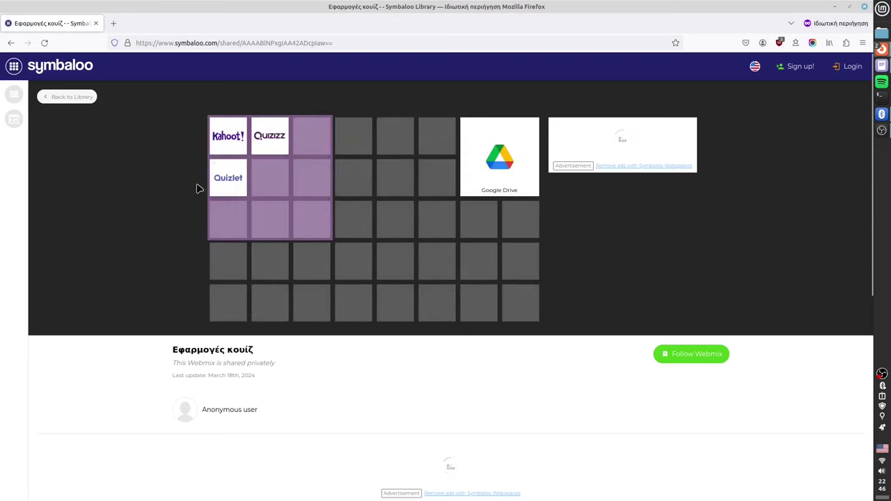
scroll(267, 241, "down", 3)
scroll(269, 241, "up", 3)
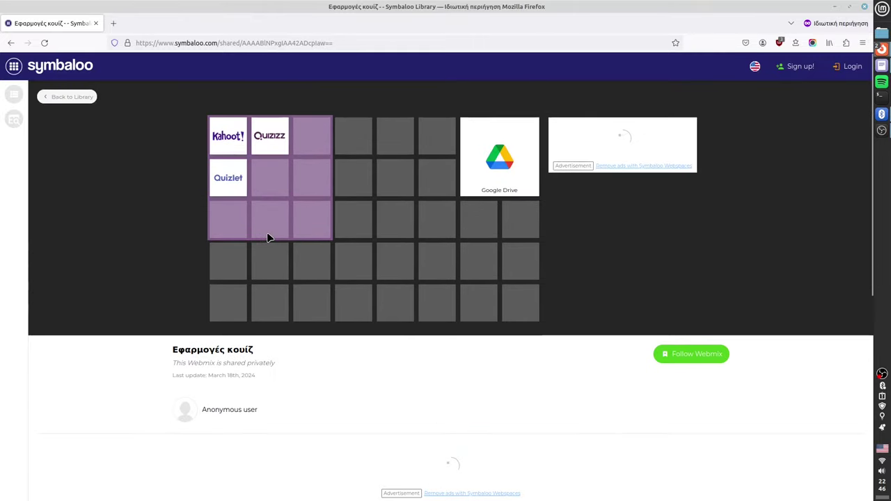